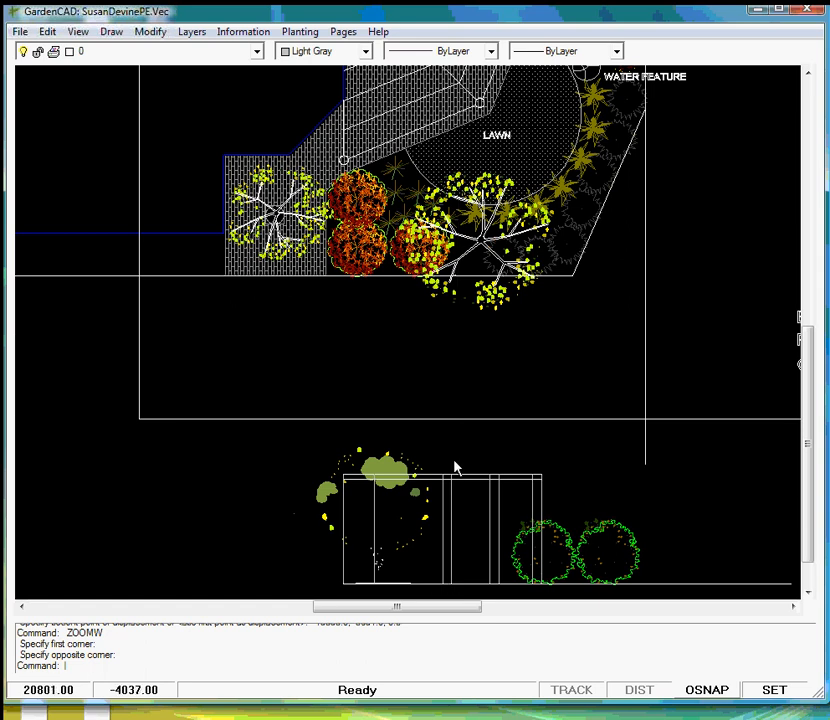
Hatch the first narrow post of the pergola elevation with the SOLID pattern by picking a point inside it.
scroll(447, 553, up, 5)
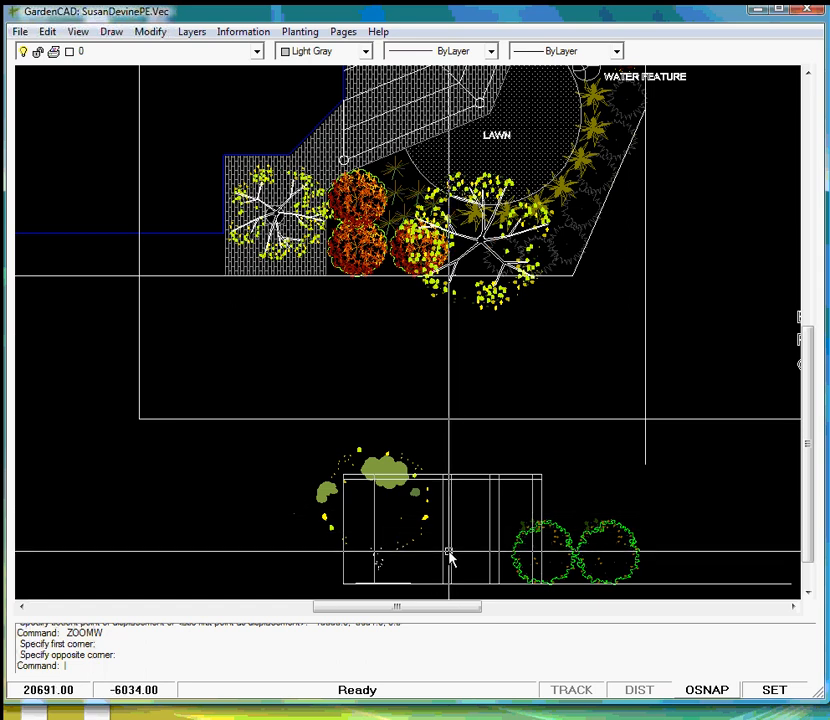
middle_drag(447, 541, 448, 413)
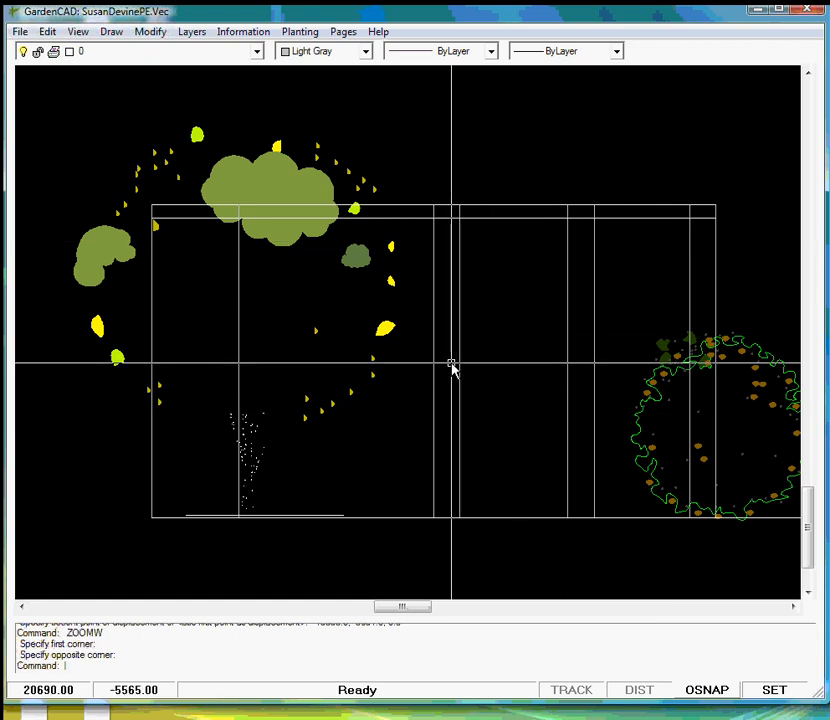
click(111, 33)
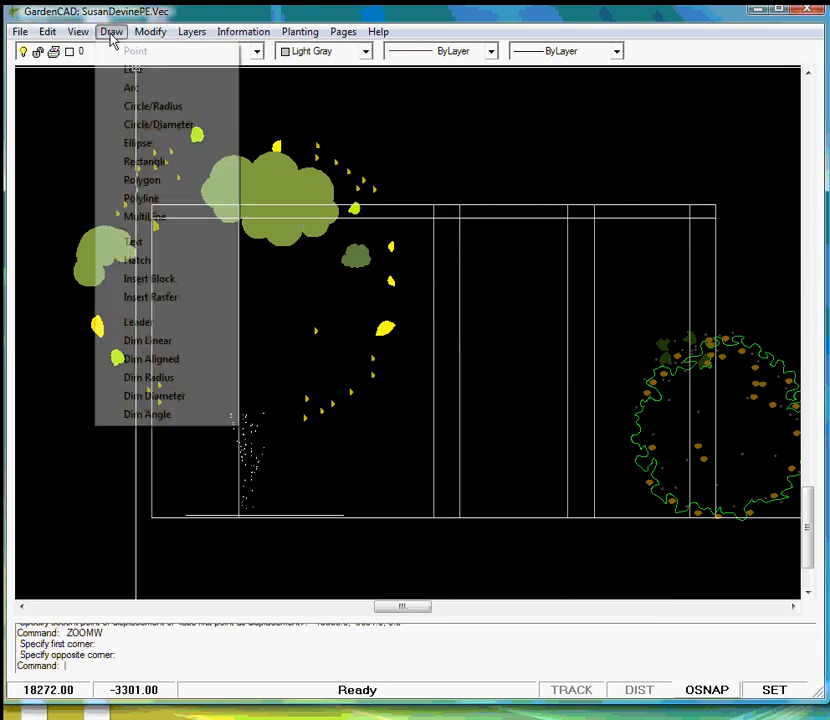
click(137, 262)
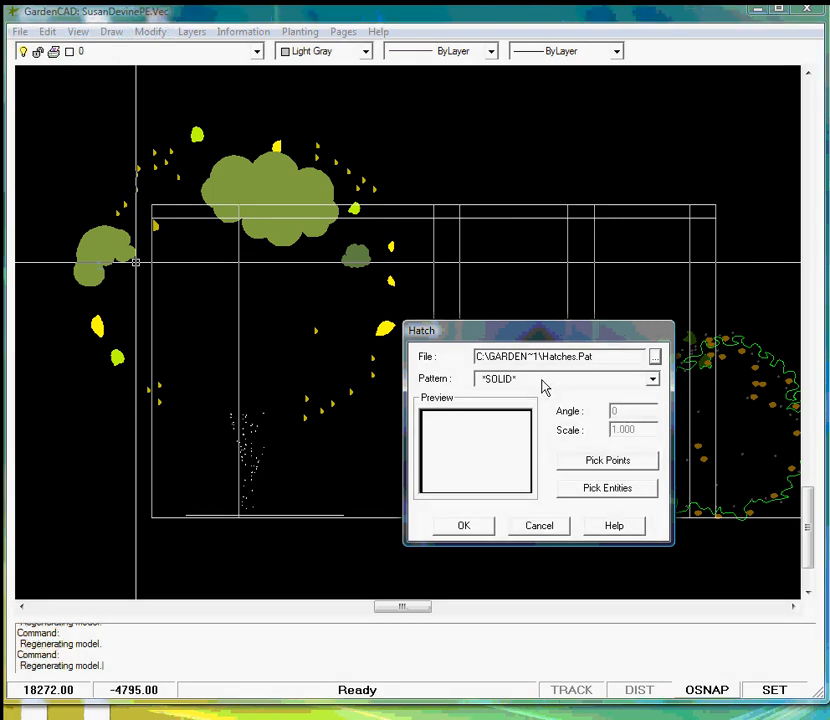
click(606, 462)
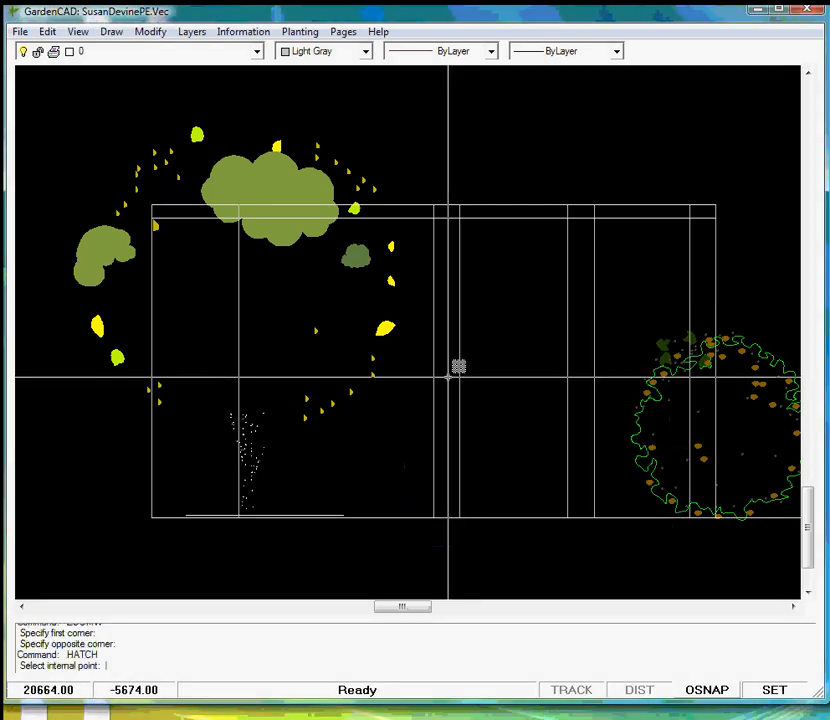
click(448, 377)
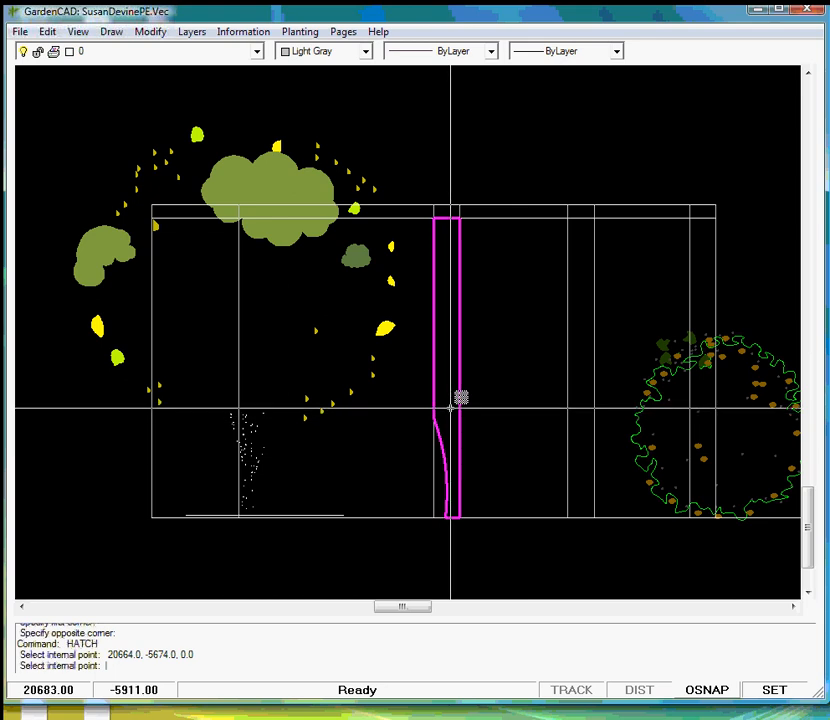
key(Return)
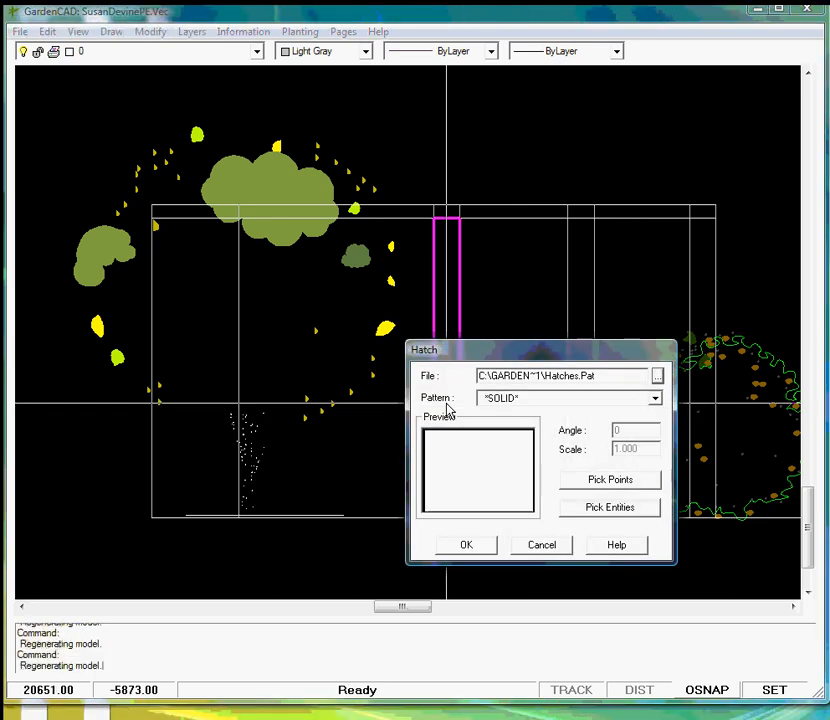
click(475, 548)
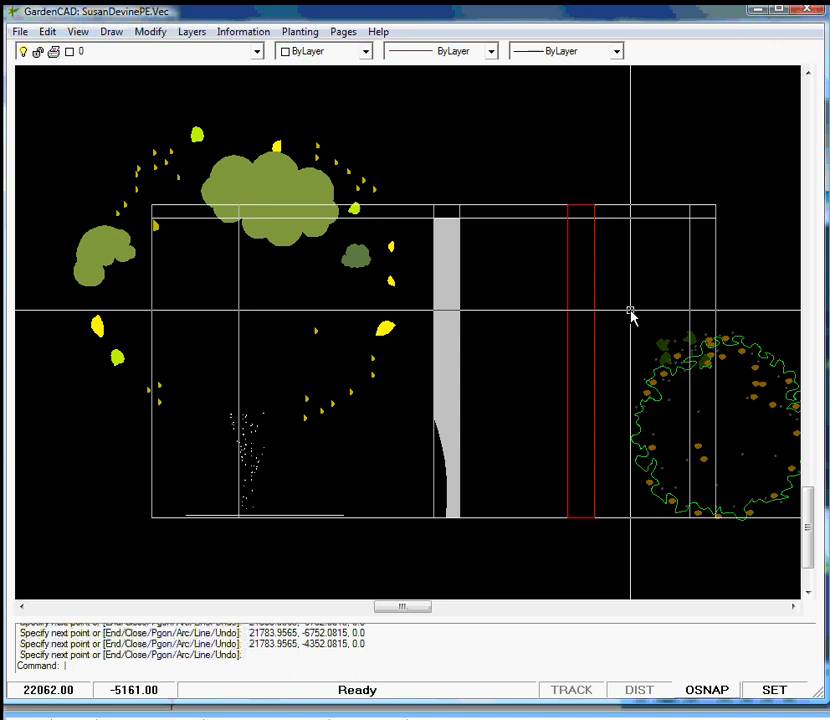
Hatch the red-outlined middle post with the SOLID pattern, using its polyline as the boundary entity.
click(110, 33)
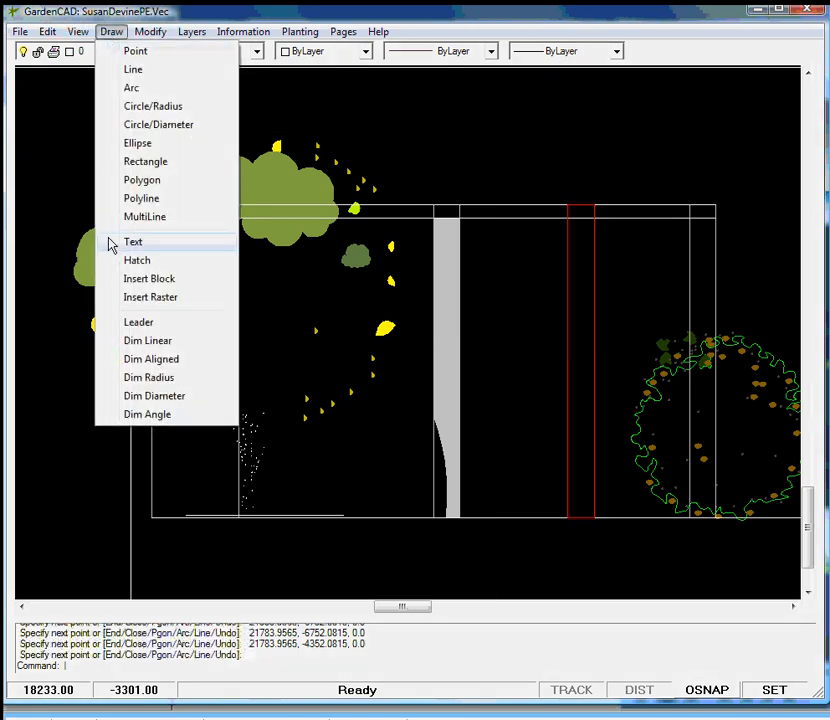
click(138, 260)
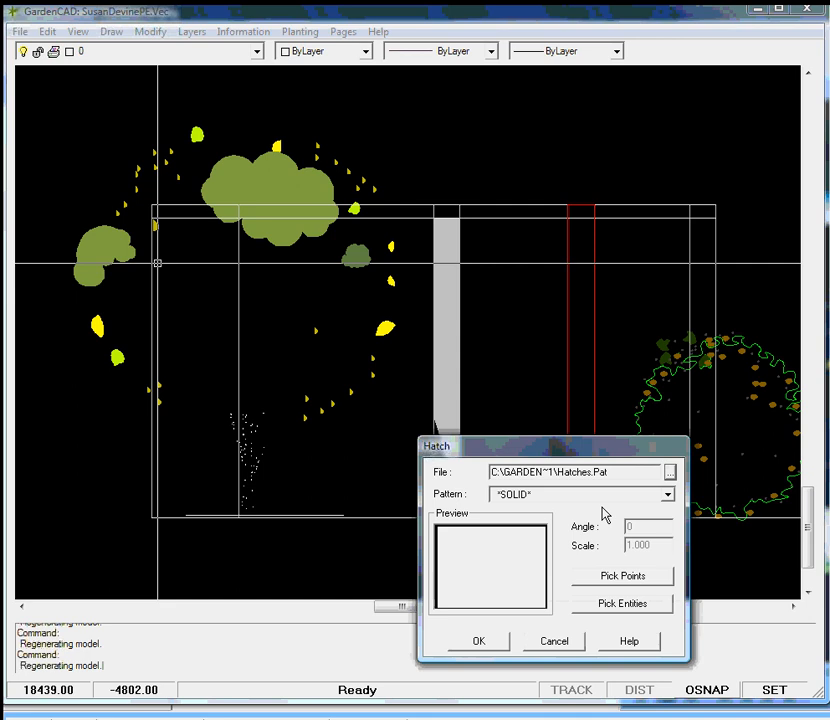
click(632, 610)
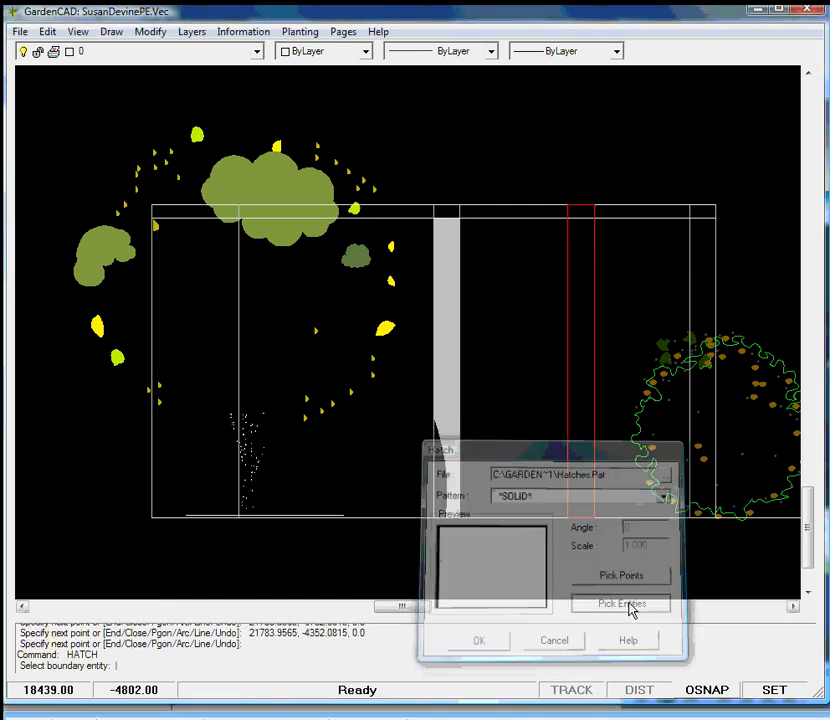
click(594, 471)
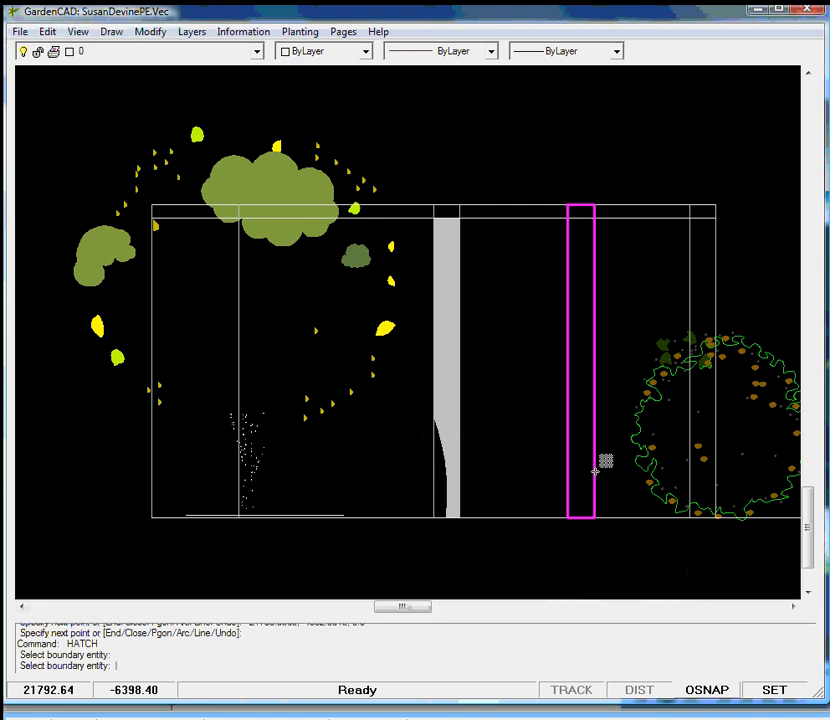
key(Return)
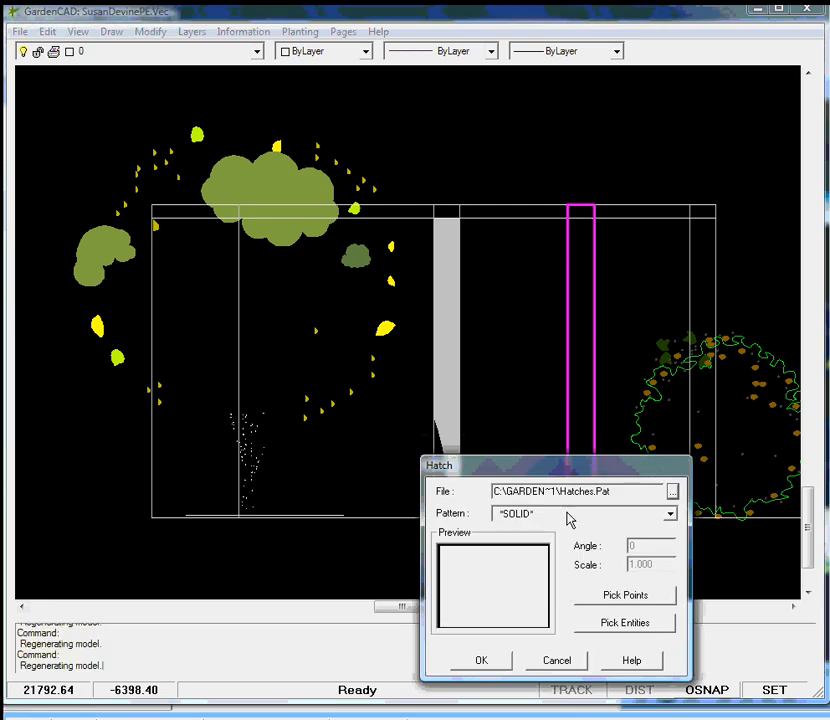
click(478, 663)
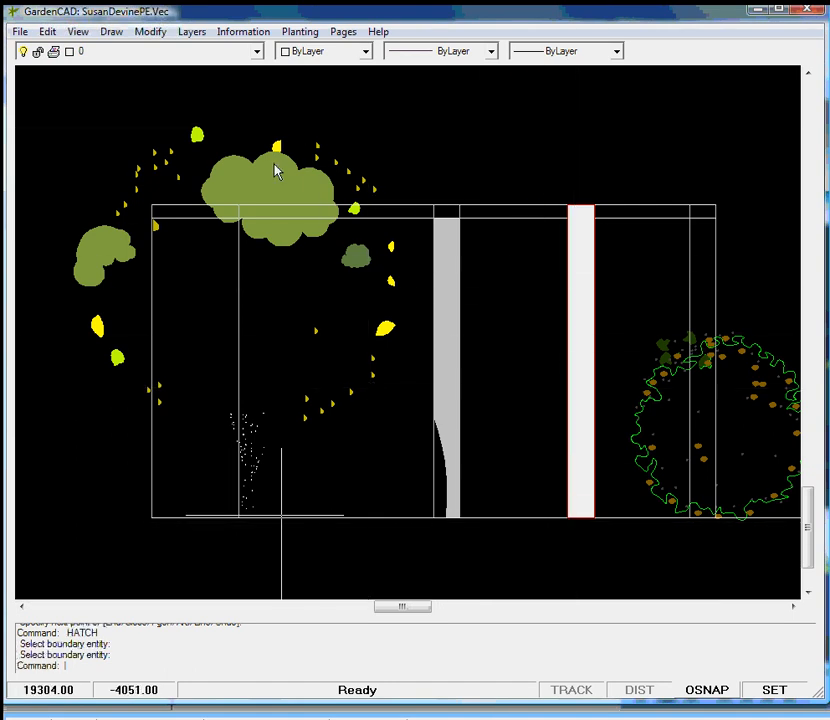
Turn off the hatch layer.
click(192, 32)
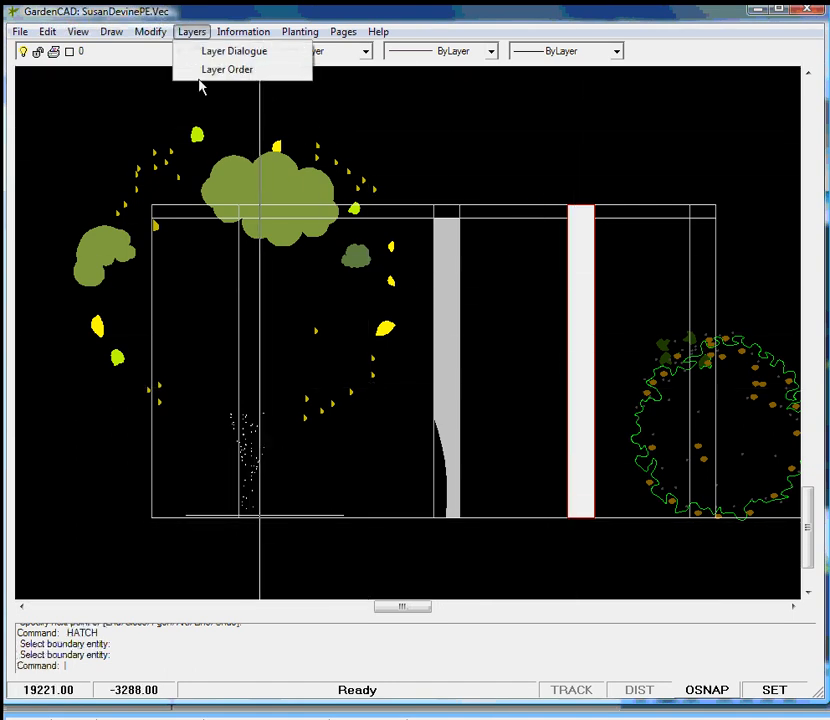
click(220, 54)
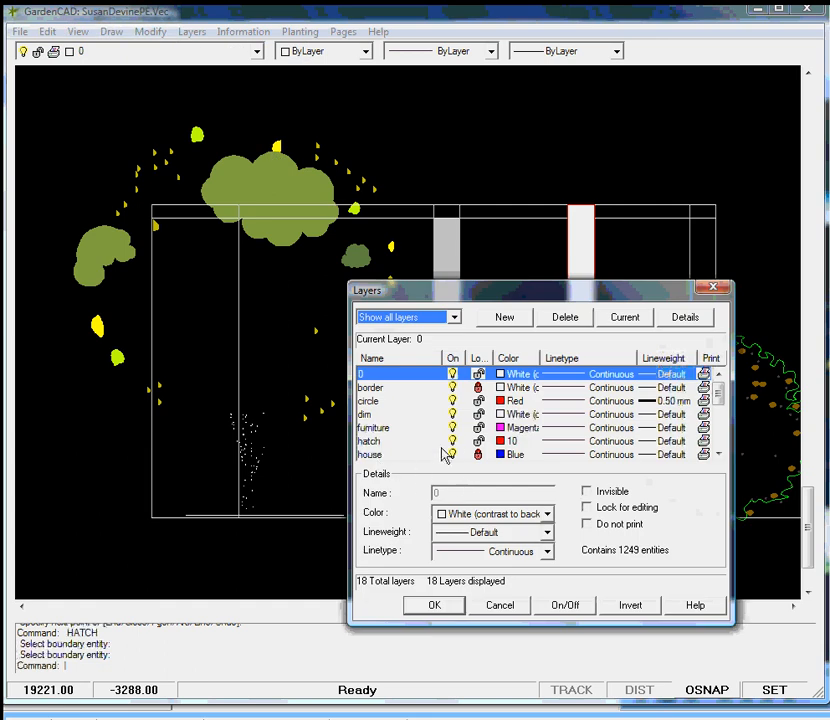
click(451, 443)
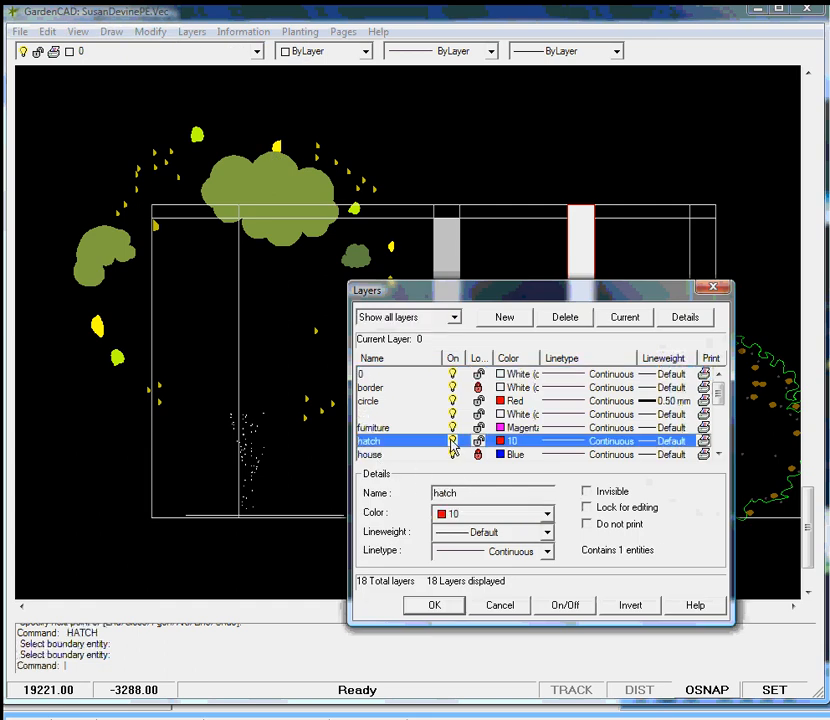
click(446, 608)
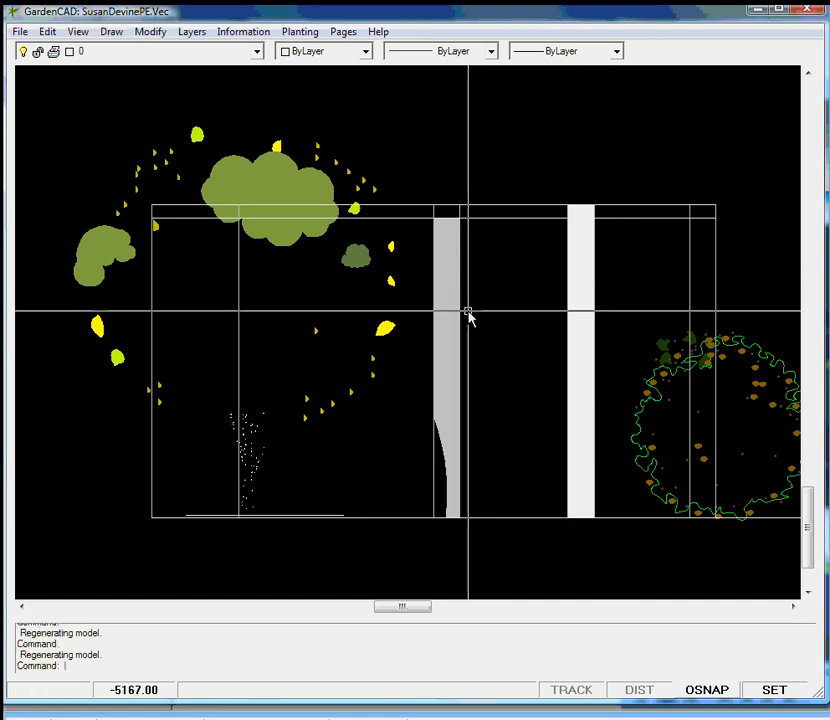
Set the color of the middle post's solid fill to Light Gray and clear the selection.
click(593, 356)
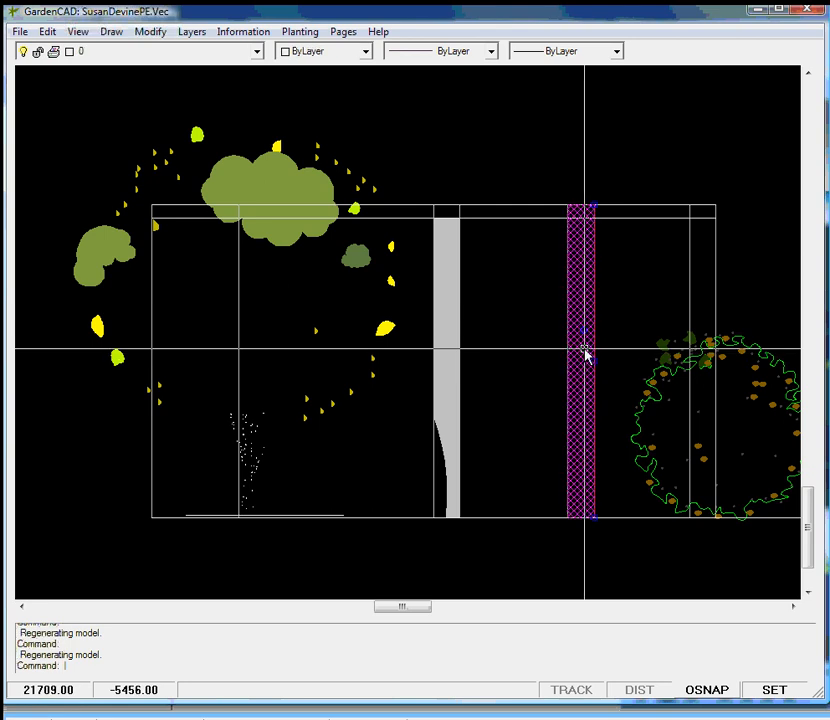
right_click(587, 355)
click(638, 378)
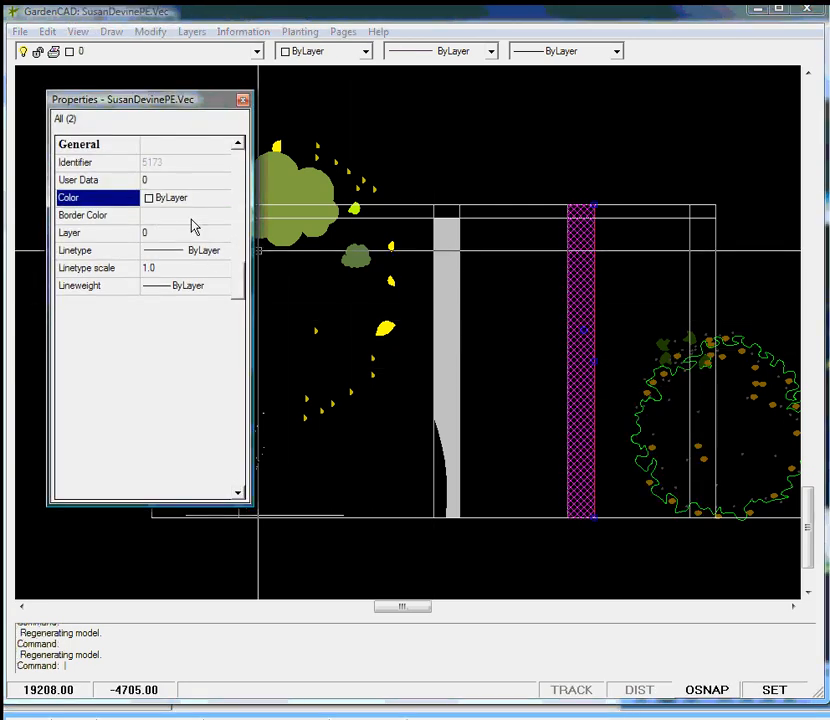
click(223, 201)
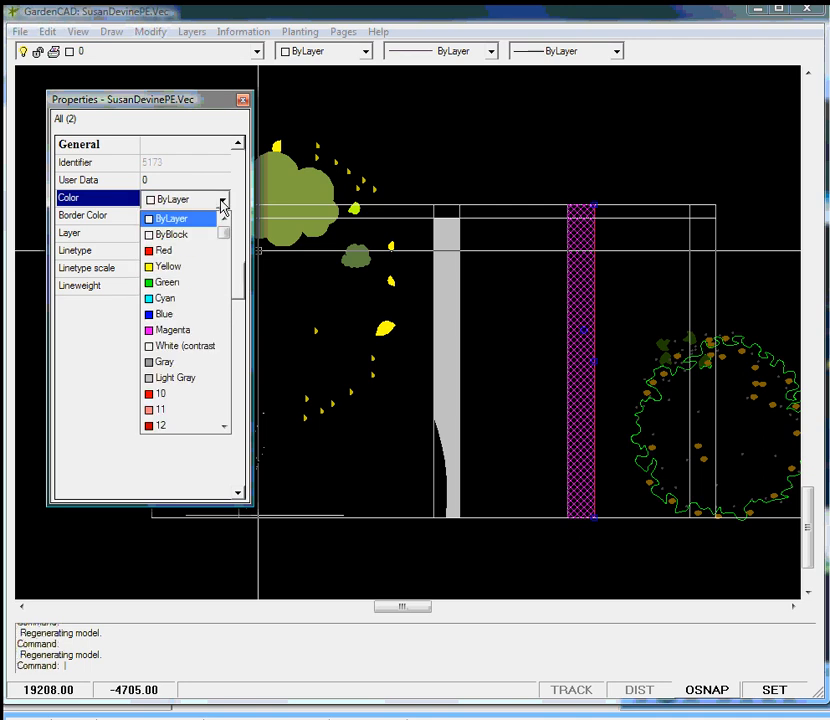
click(177, 378)
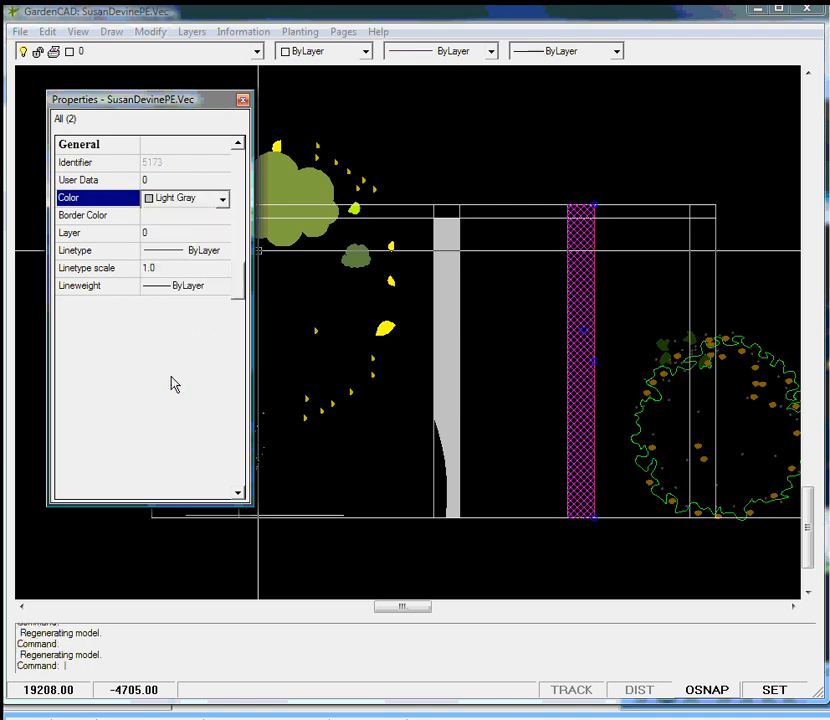
click(242, 100)
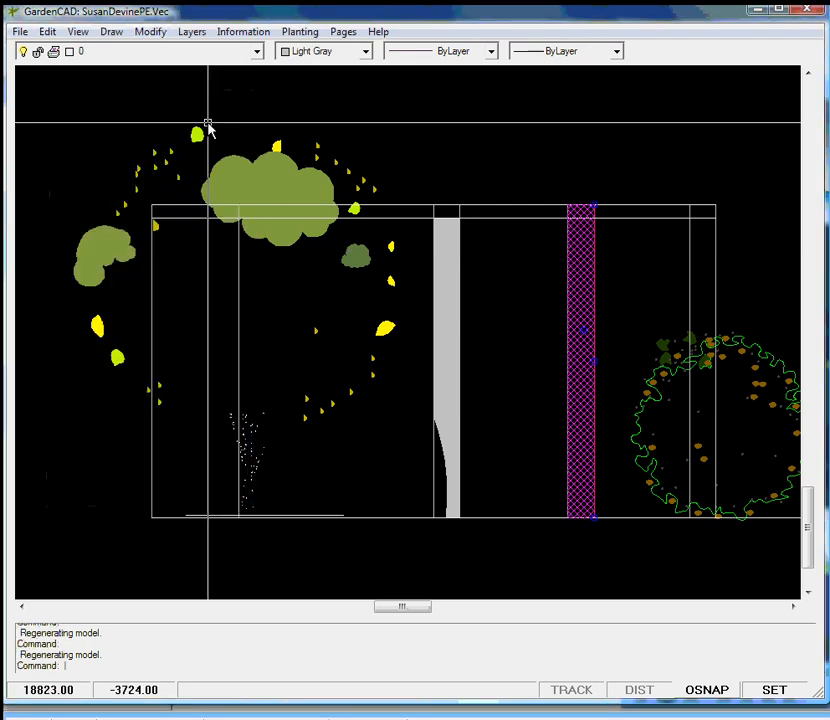
right_click(367, 116)
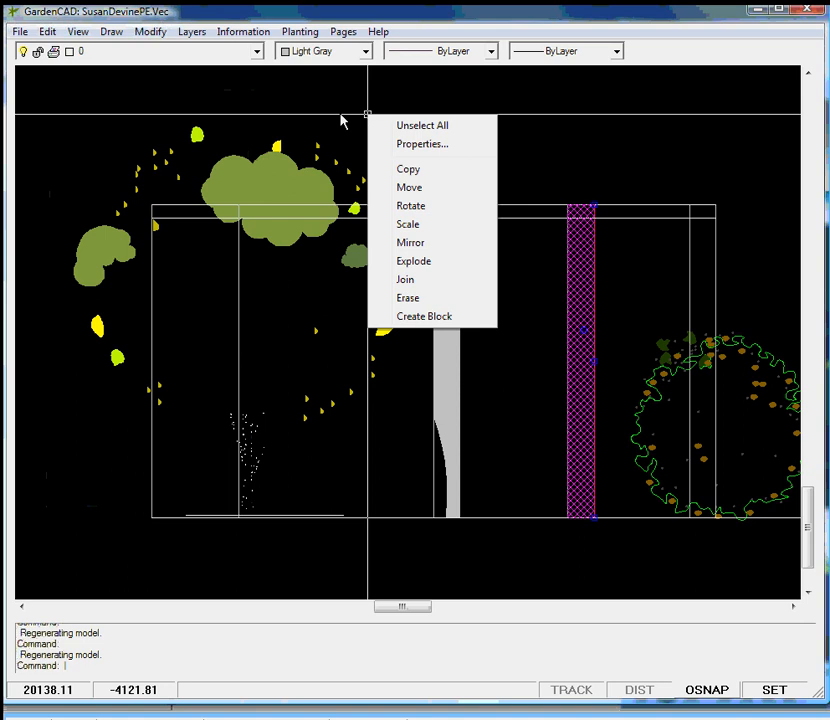
key(Escape)
key(Escape)
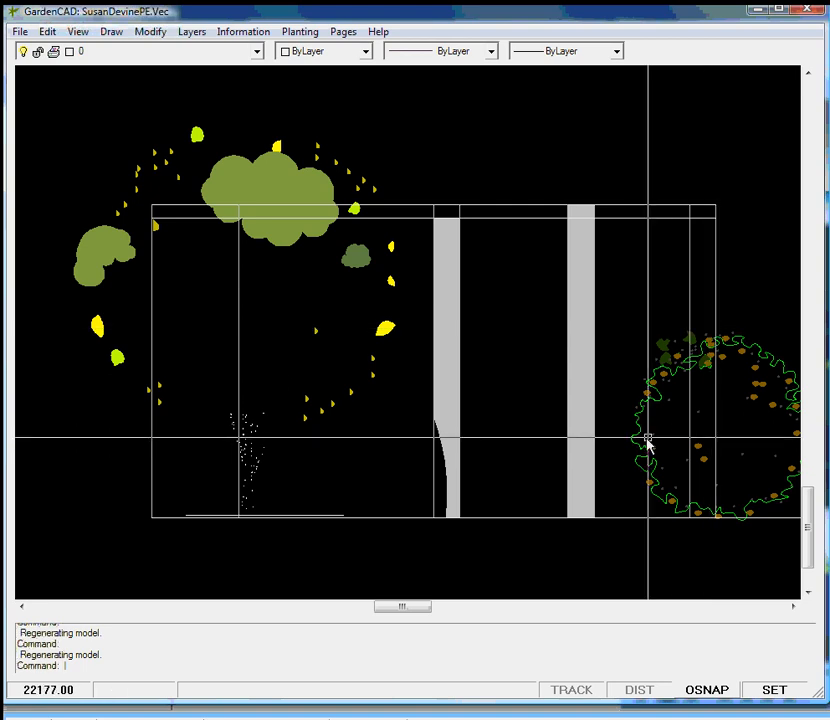
Copy the middle post's solid fill from its lower-left corner to the matching corner of the last post beside the shrub.
click(589, 421)
right_click(588, 420)
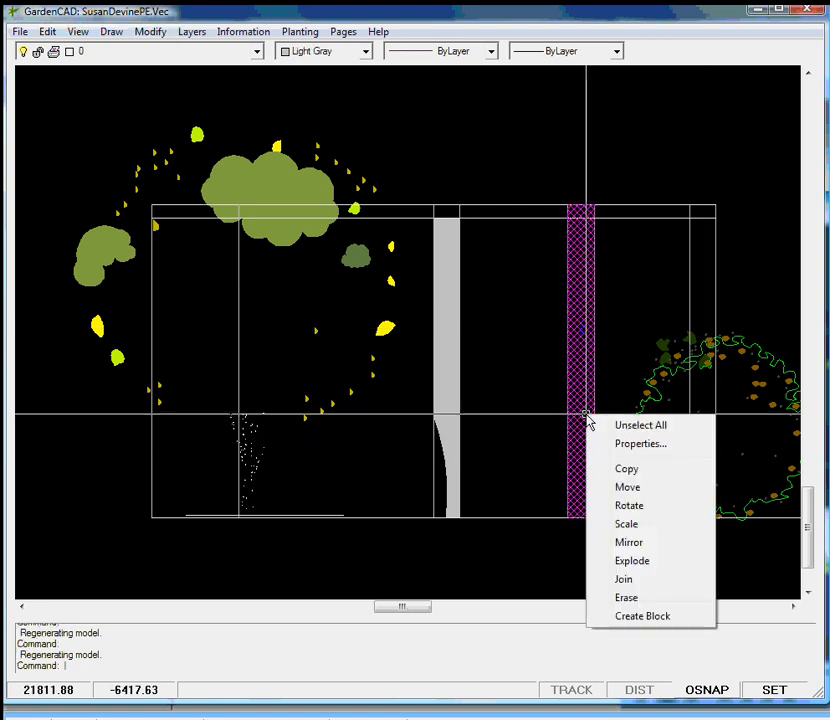
click(626, 470)
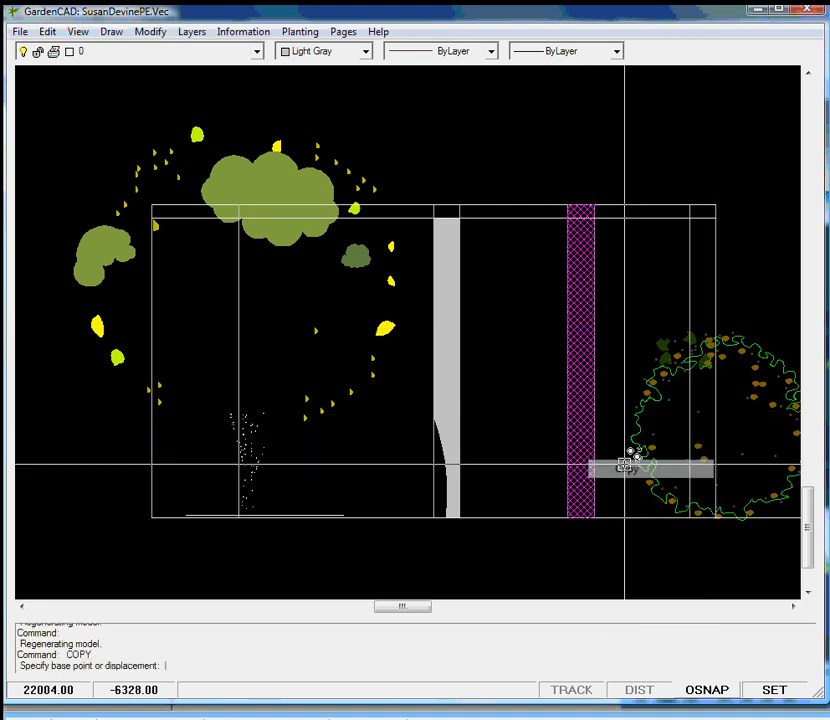
click(571, 517)
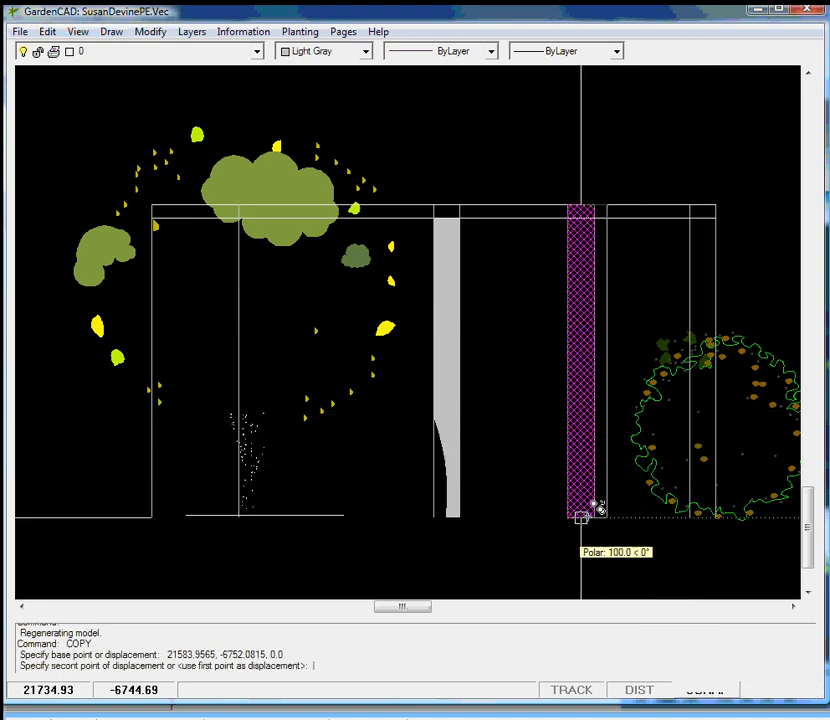
click(690, 516)
key(Escape)
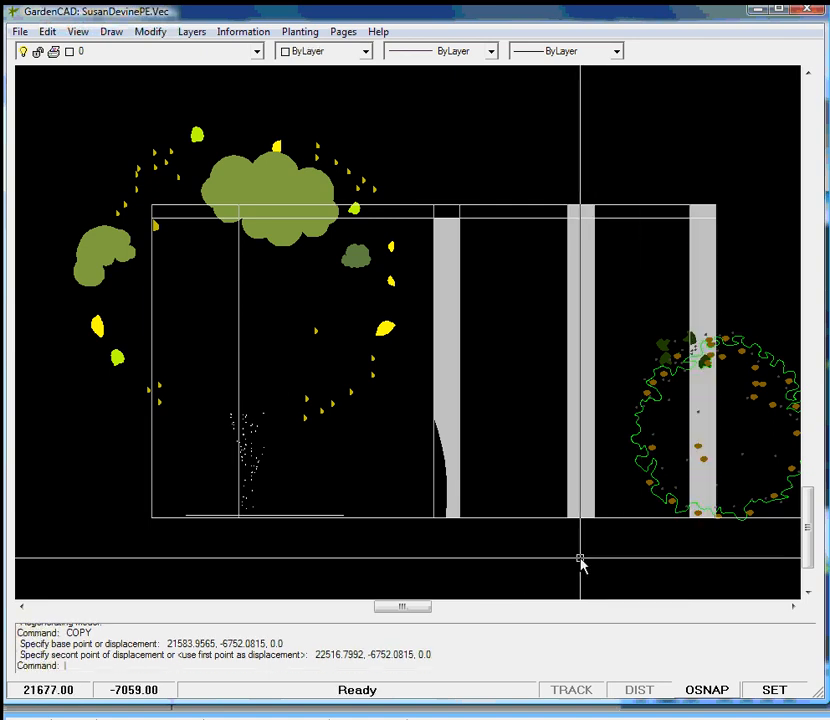
Examine the filled posts against the shrubs in the elevation and review the layer order list.
scroll(485, 550, down, 2)
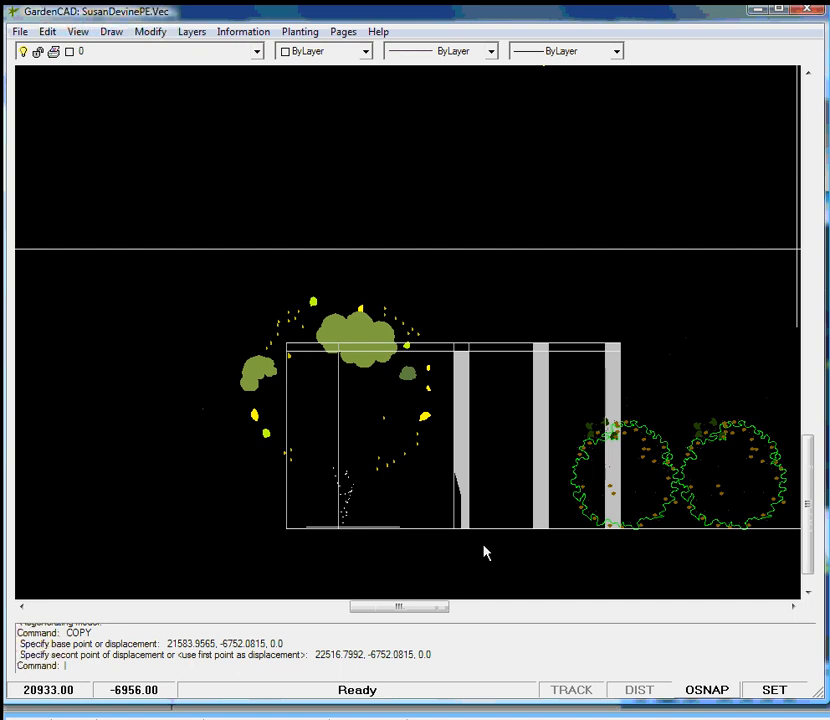
middle_drag(485, 552, 514, 548)
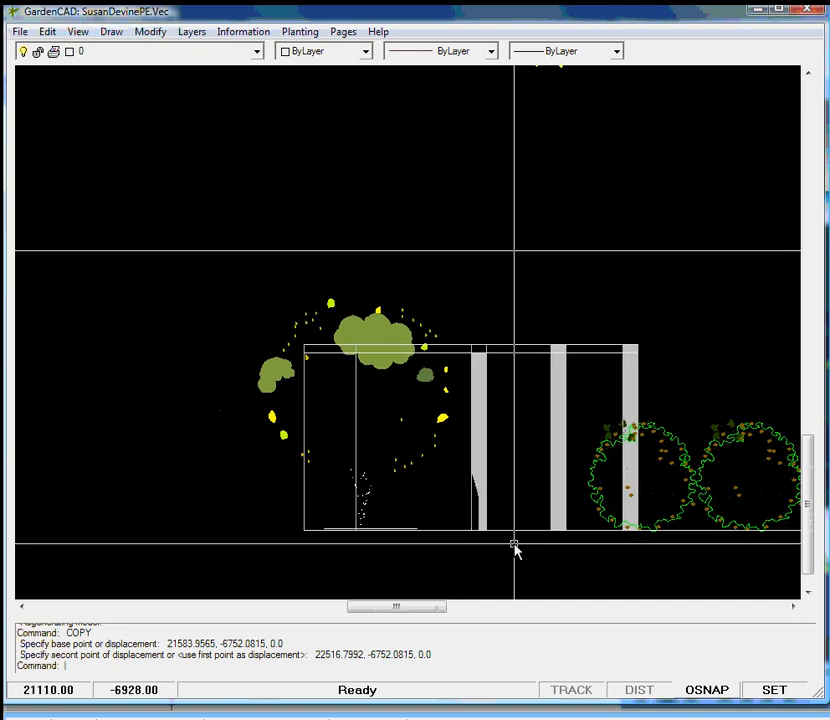
scroll(515, 546, down, 2)
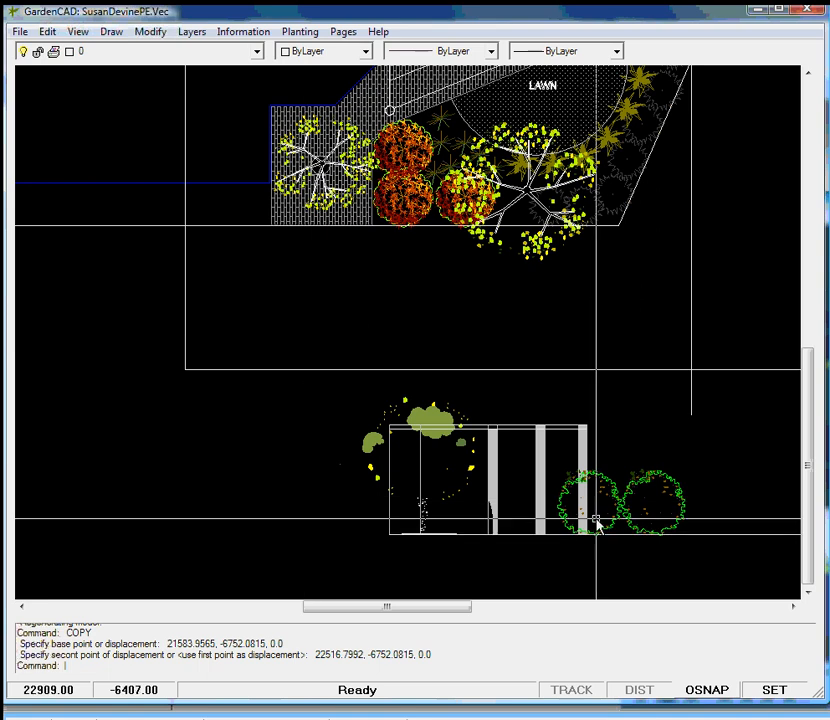
scroll(576, 516, up, 4)
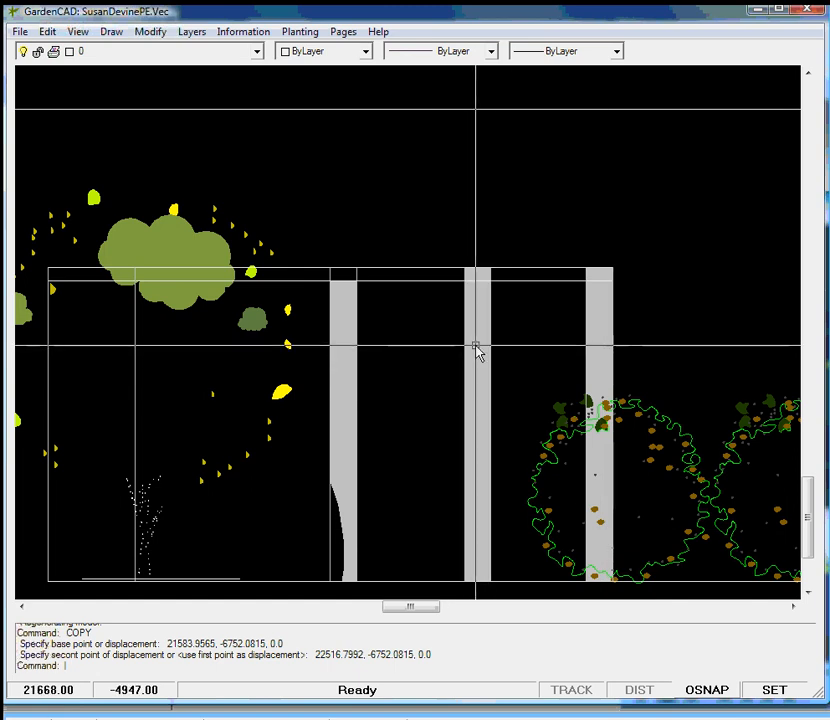
click(189, 33)
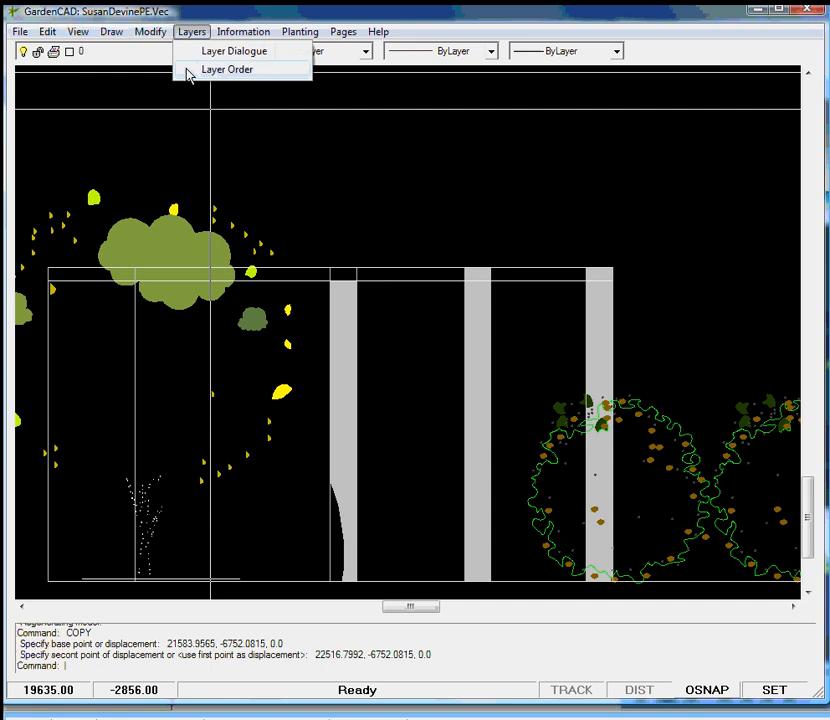
click(218, 70)
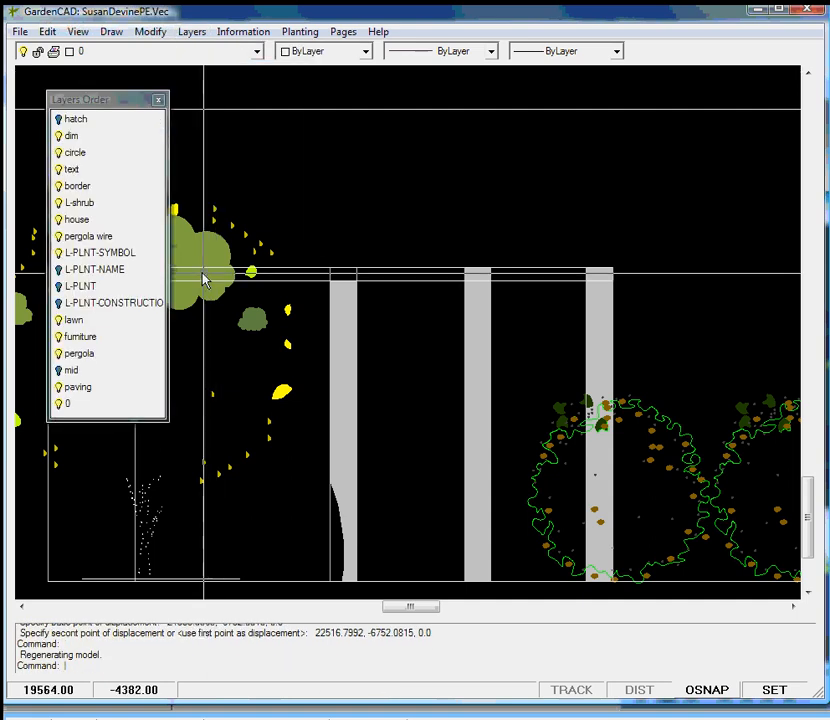
click(158, 100)
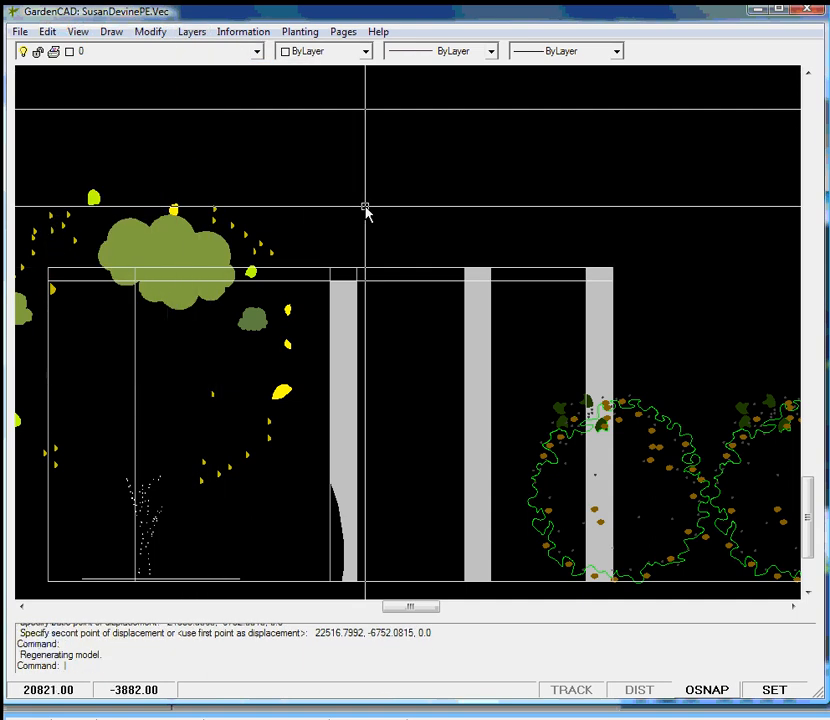